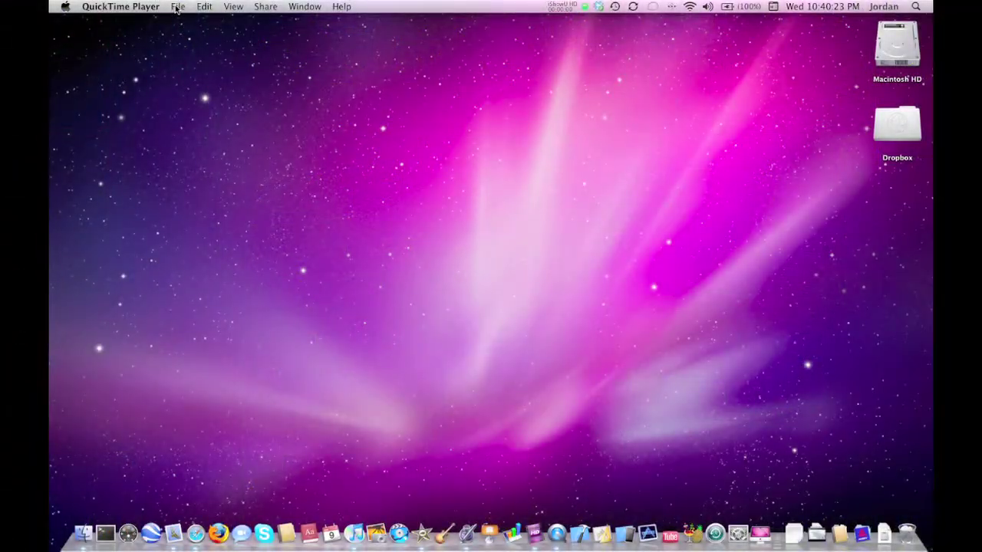
# Step: Create a new audio recording, move its window toward the middle of the desktop and review its microphone, quality and save options
pyautogui.click(176, 8)
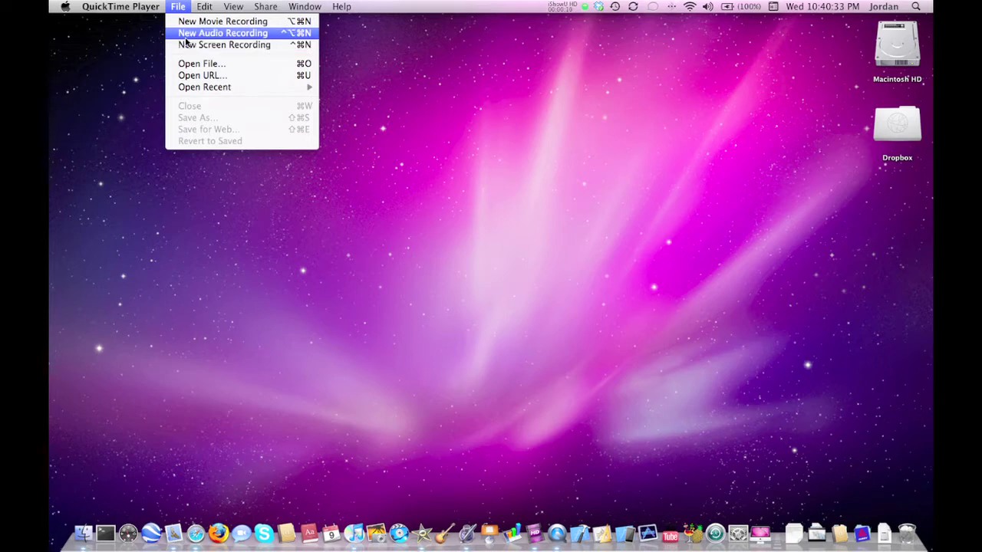
pyautogui.click(186, 34)
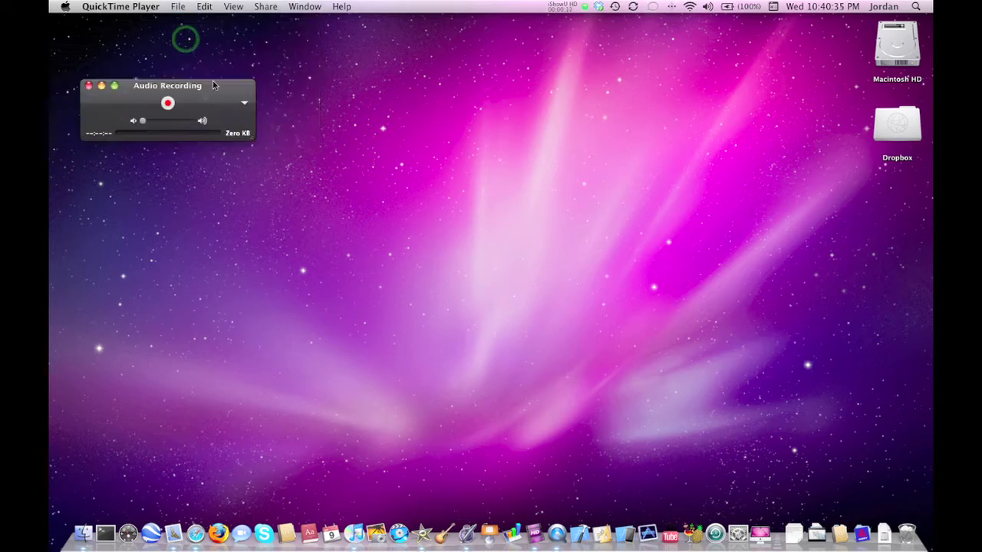
pyautogui.moveTo(200, 92); pyautogui.dragTo(464, 156)
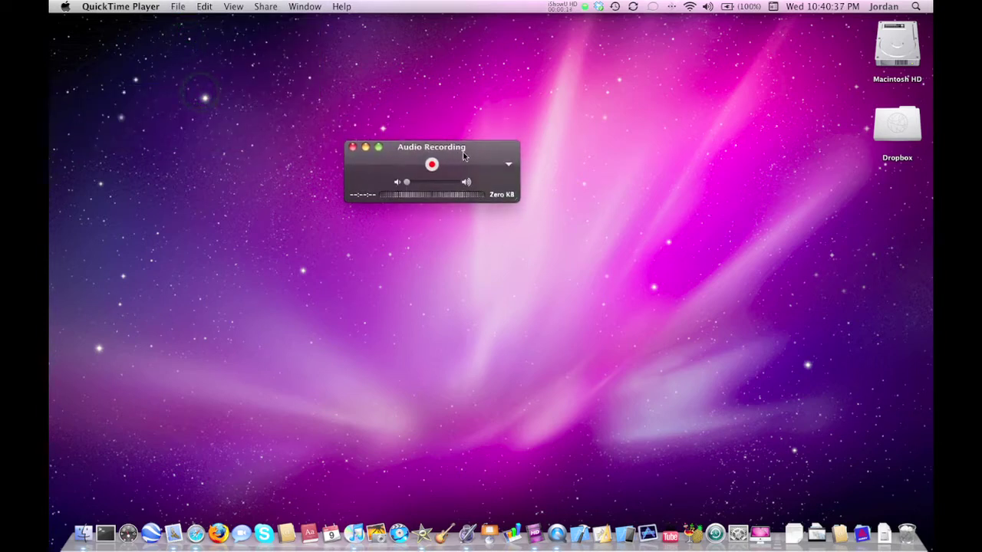
pyautogui.click(505, 165)
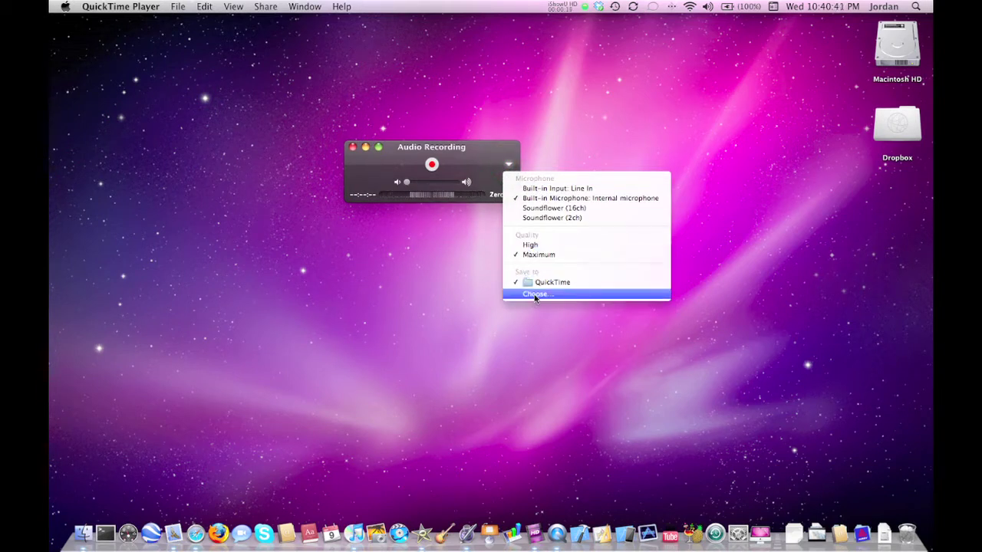
pyautogui.click(472, 157)
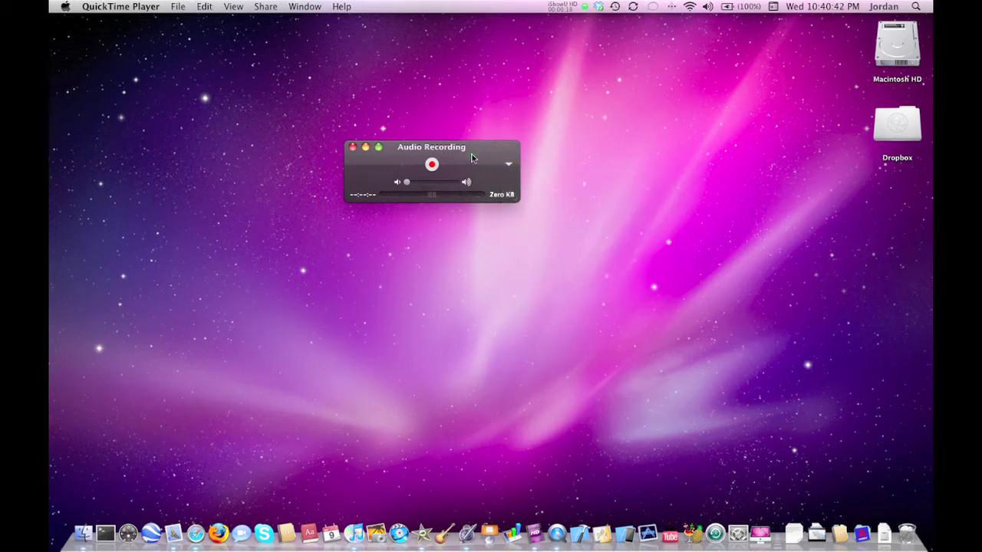
# Step: Record an audio clip of about four seconds, play it back and close the recording
pyautogui.click(432, 165)
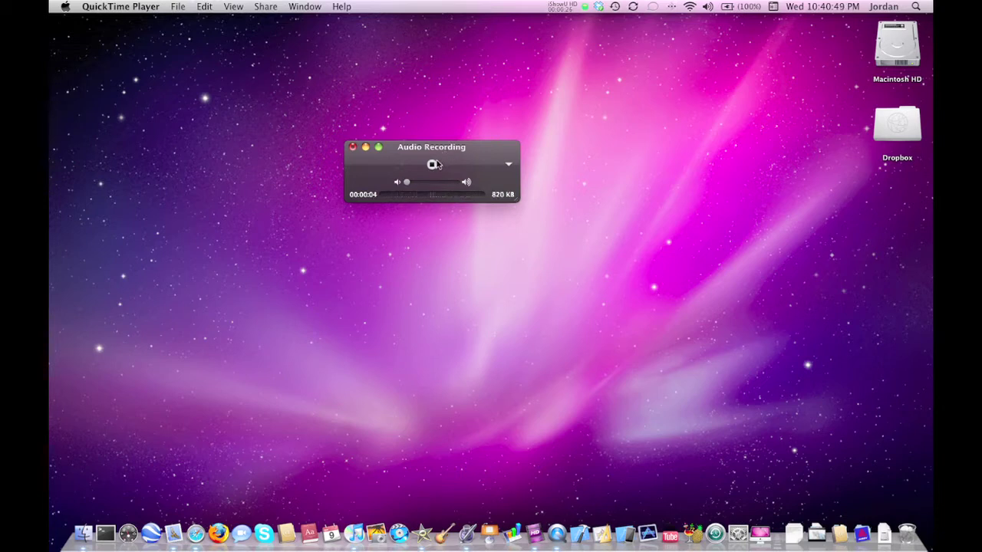
pyautogui.click(432, 165)
pyautogui.click(432, 166)
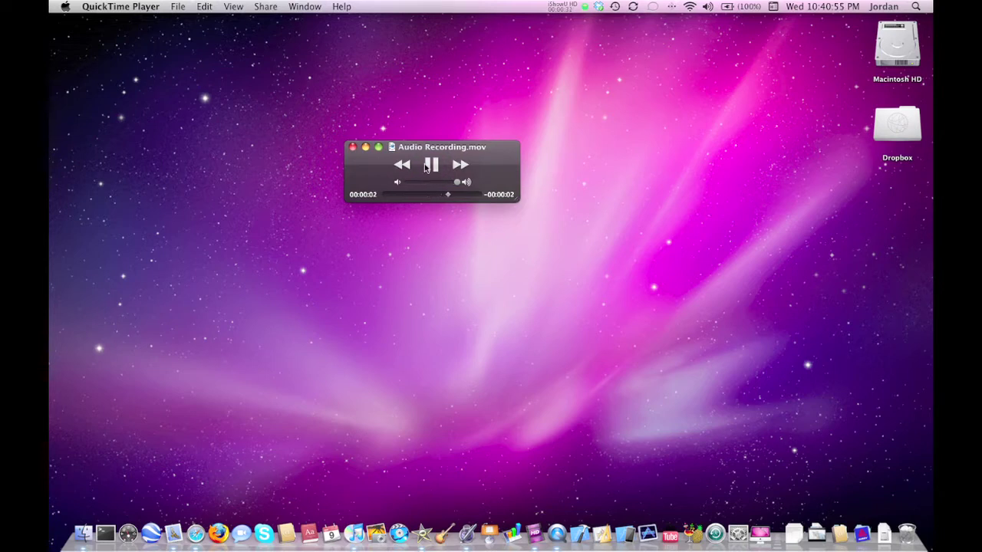
pyautogui.click(353, 148)
# Step: Create a new movie recording, set its quality to High and move its window toward the middle of the desktop
pyautogui.click(177, 7)
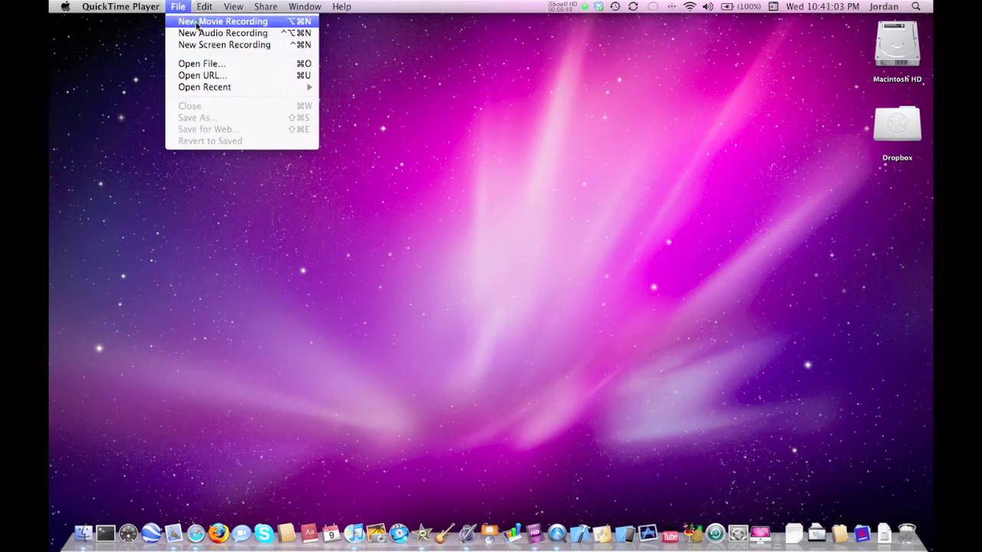
pyautogui.click(197, 24)
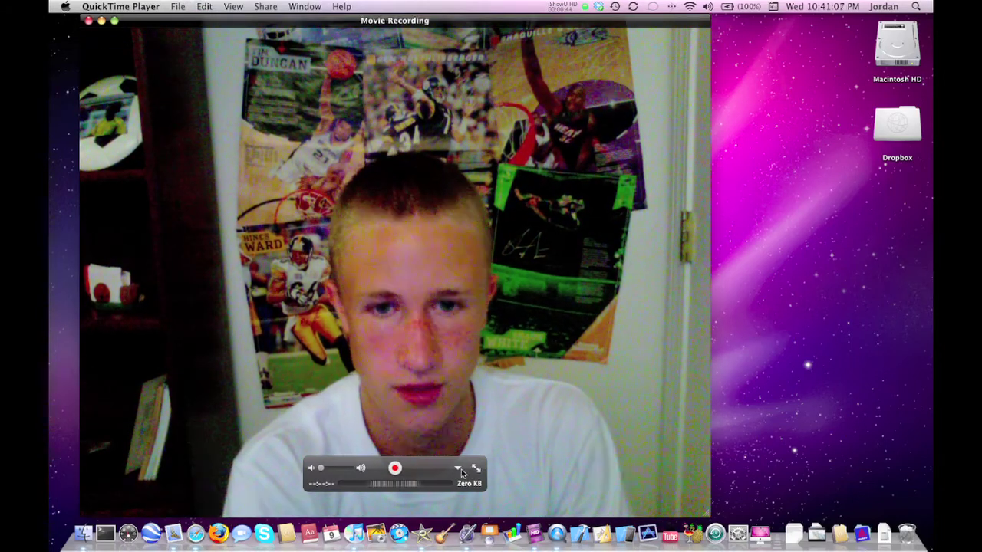
pyautogui.click(459, 469)
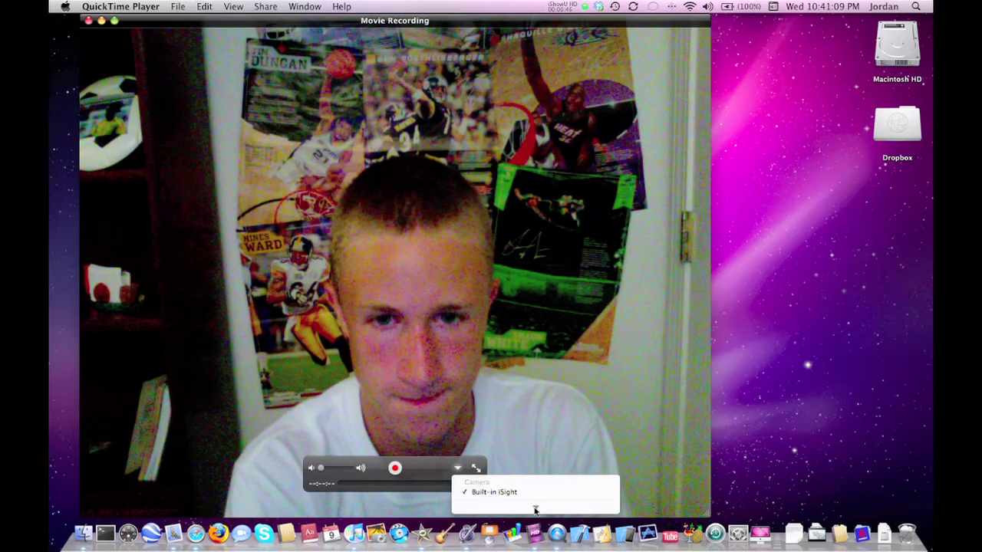
pyautogui.moveTo(535, 510)
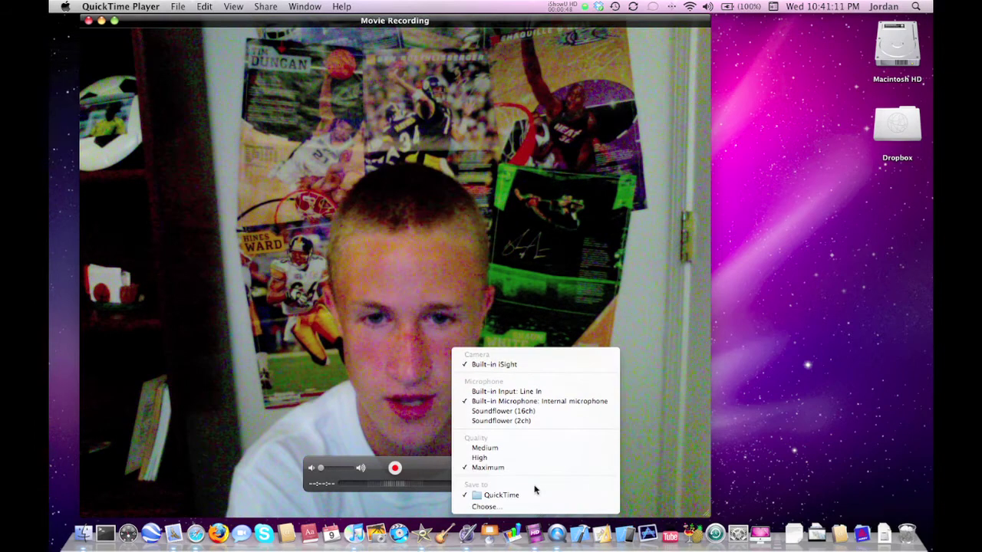
pyautogui.click(494, 451)
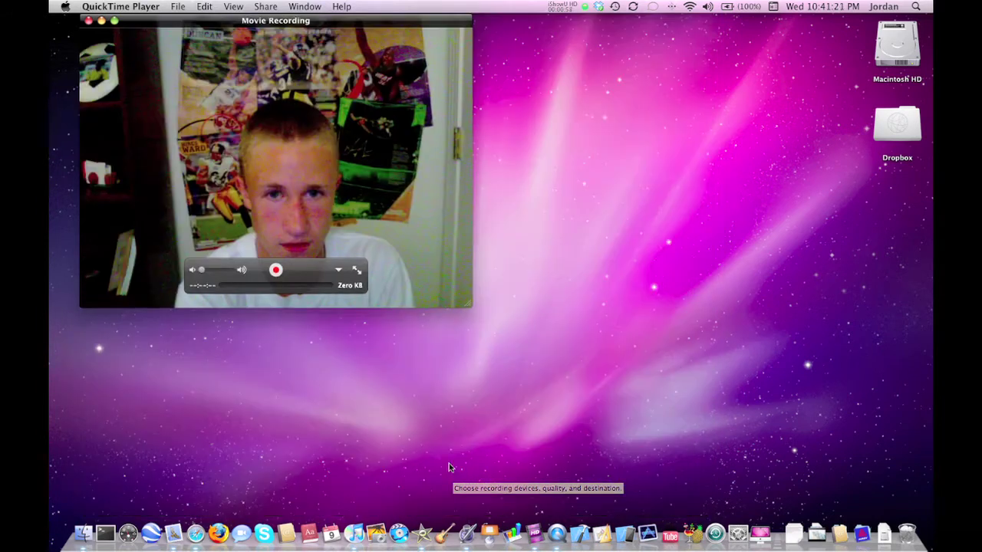
pyautogui.moveTo(319, 20); pyautogui.dragTo(482, 117)
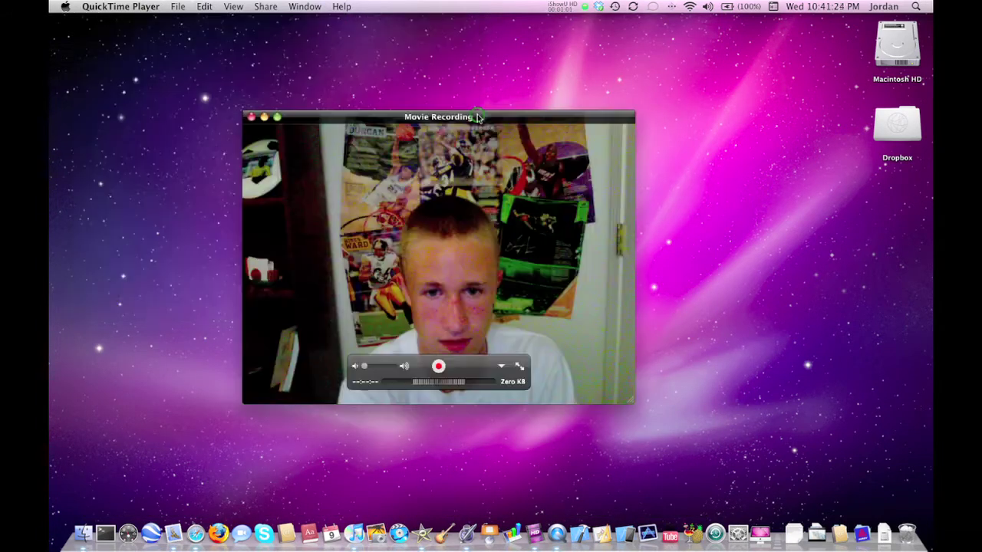
# Step: Set the movie recording's quality to Medium and reposition the smaller recording window
pyautogui.click(502, 368)
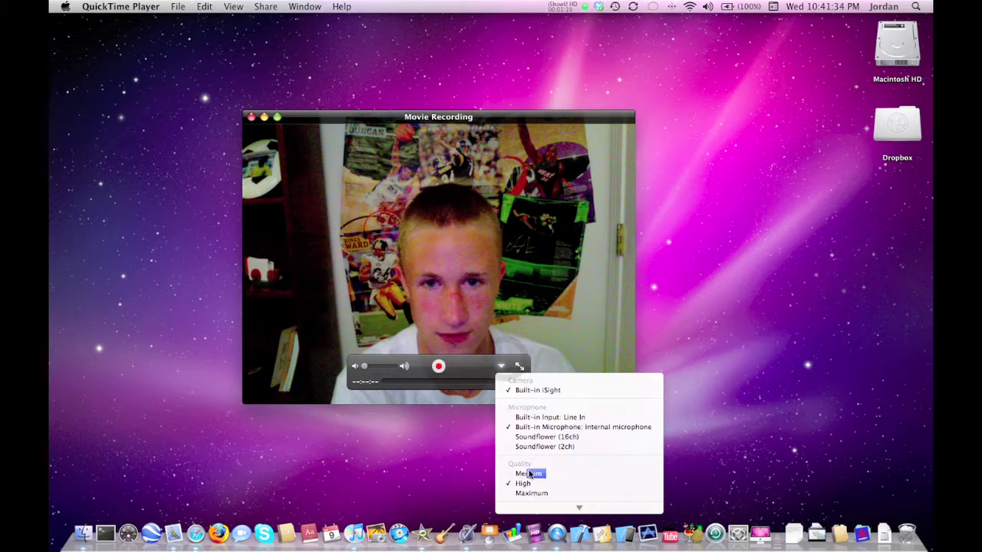
pyautogui.scroll(-2, 533, 473)
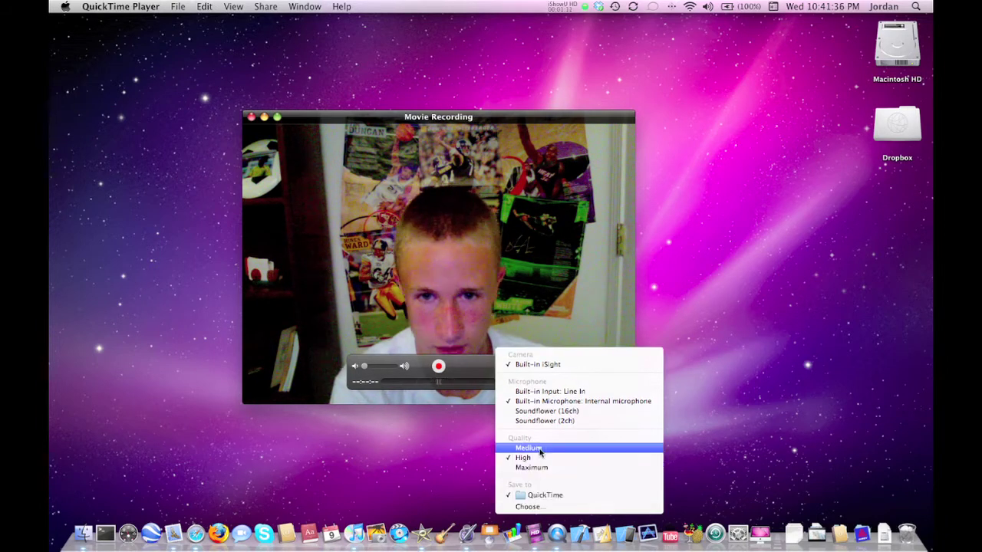
pyautogui.click(346, 52)
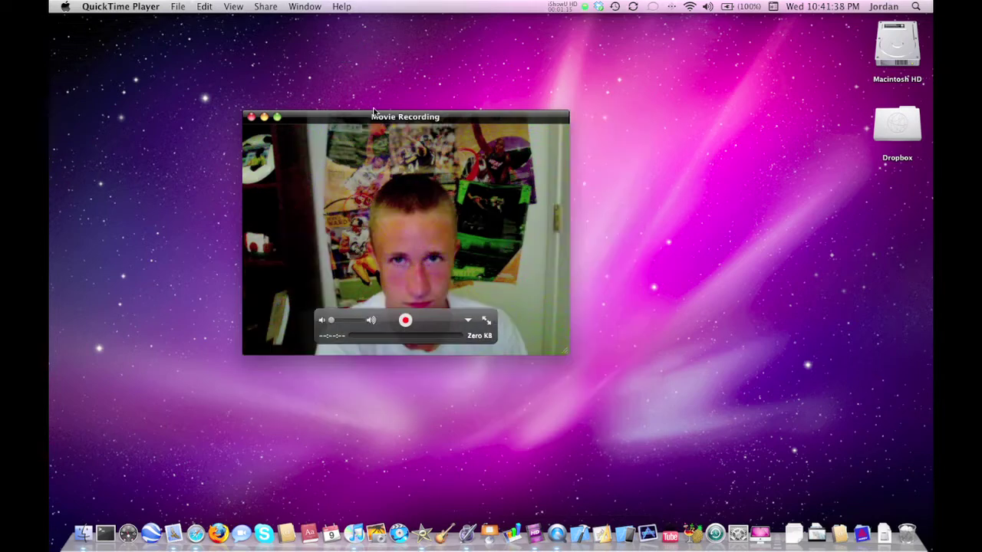
pyautogui.moveTo(378, 120); pyautogui.dragTo(412, 120)
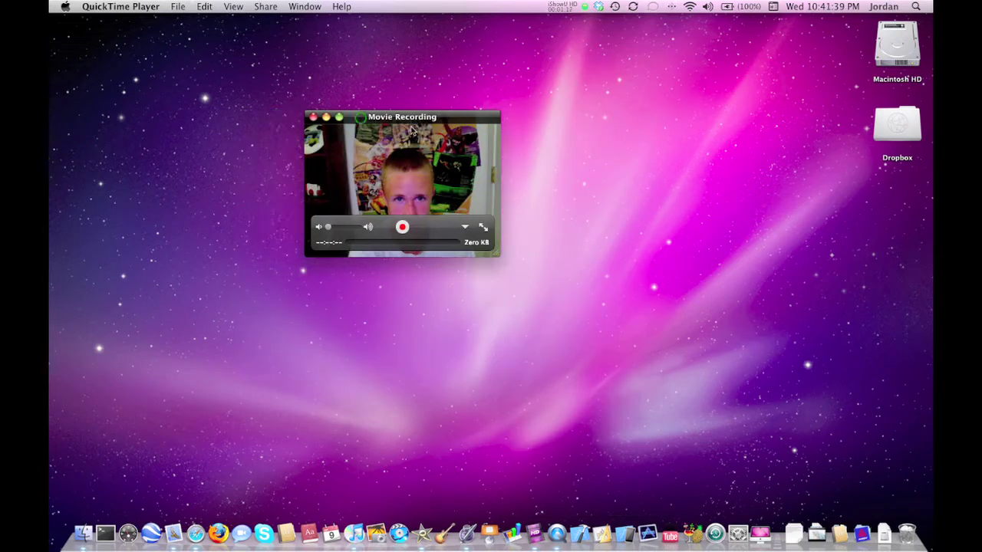
# Step: Record a movie clip of about five seconds with the camera, play it back and close it
pyautogui.click(403, 227)
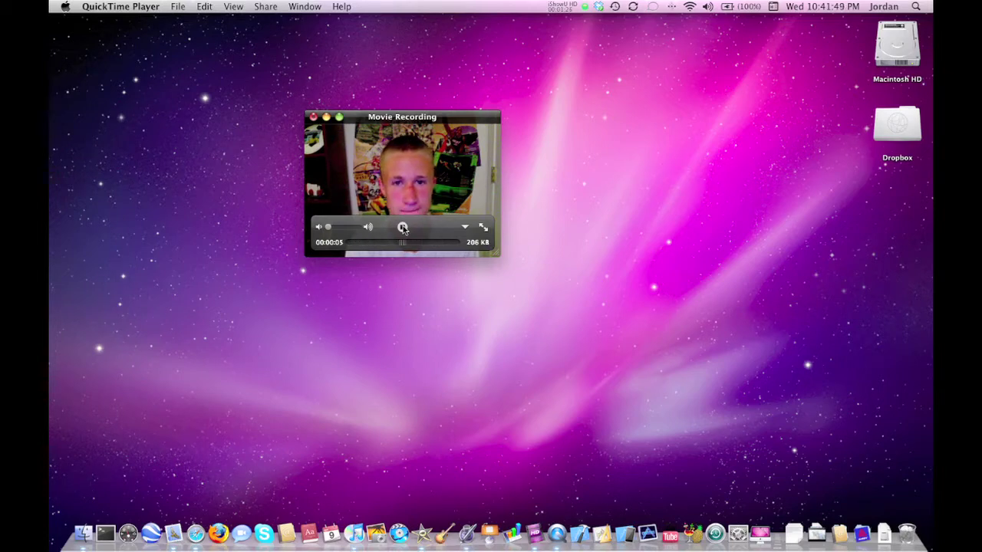
pyautogui.click(403, 227)
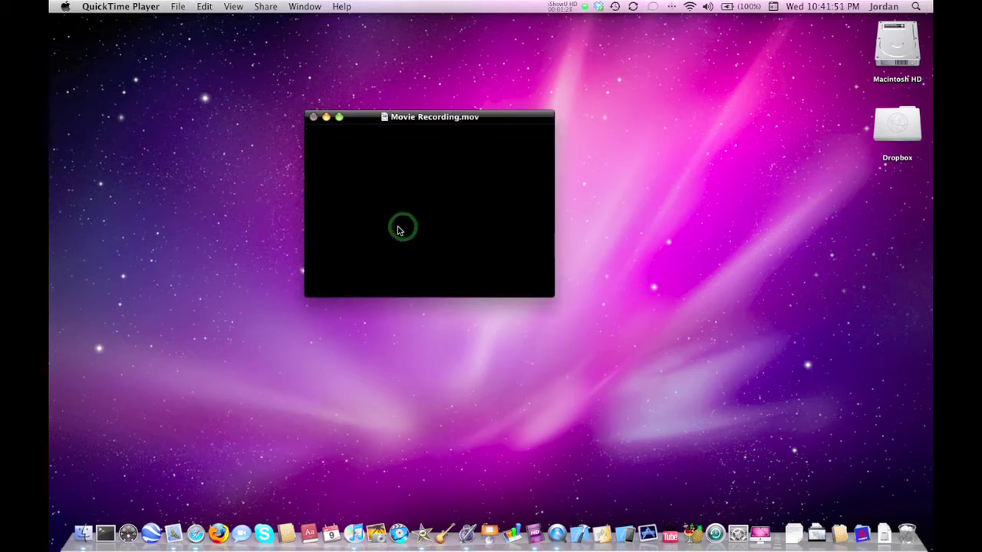
pyautogui.click(452, 287)
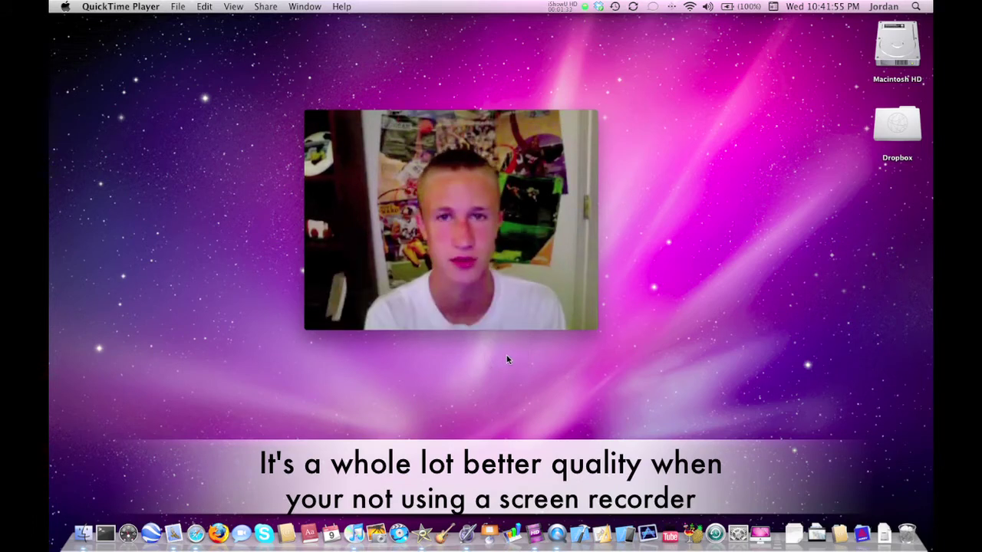
pyautogui.moveTo(506, 328)
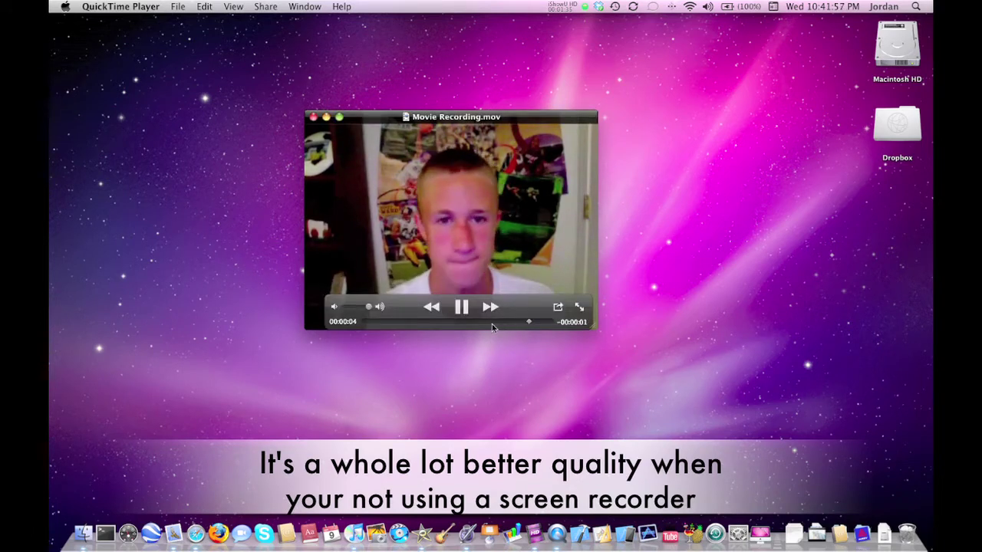
pyautogui.click(314, 117)
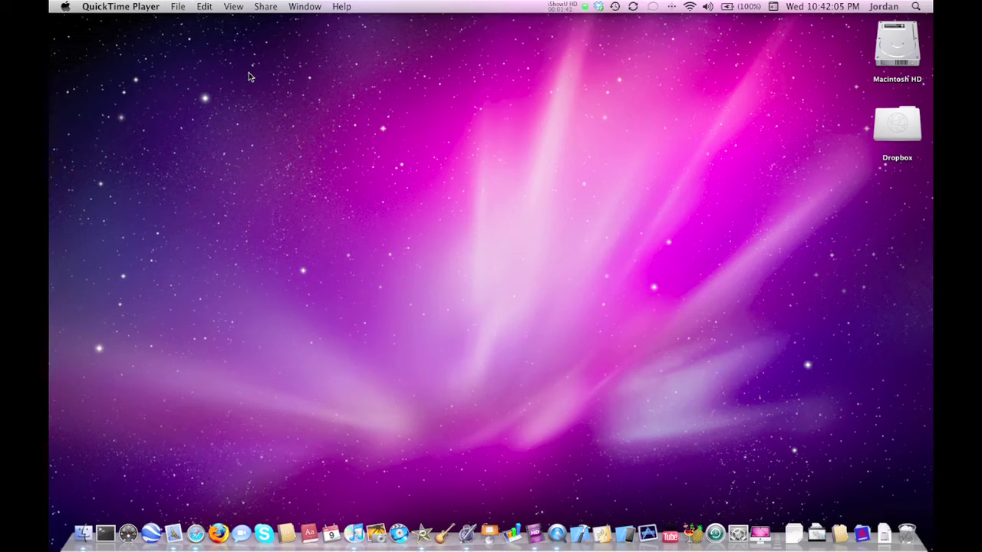
# Step: Create a new screen recording, review its microphone, quality and save options, and move its window toward the middle of the desktop
pyautogui.click(178, 9)
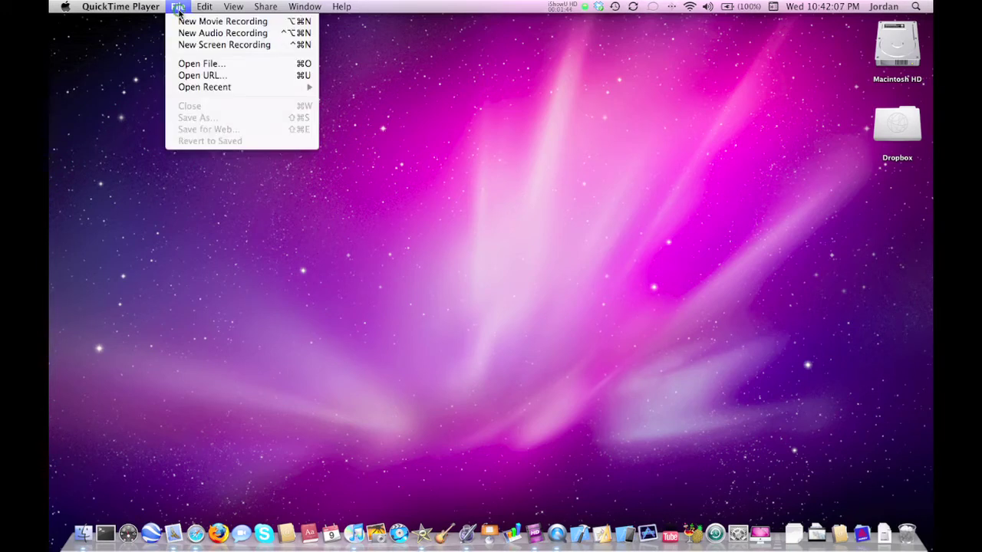
pyautogui.click(198, 45)
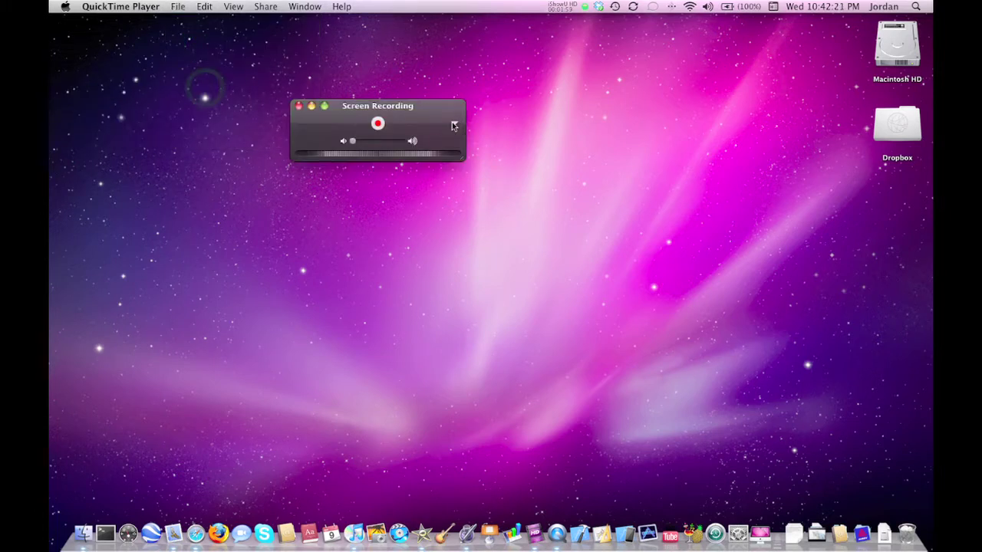
pyautogui.click(454, 126)
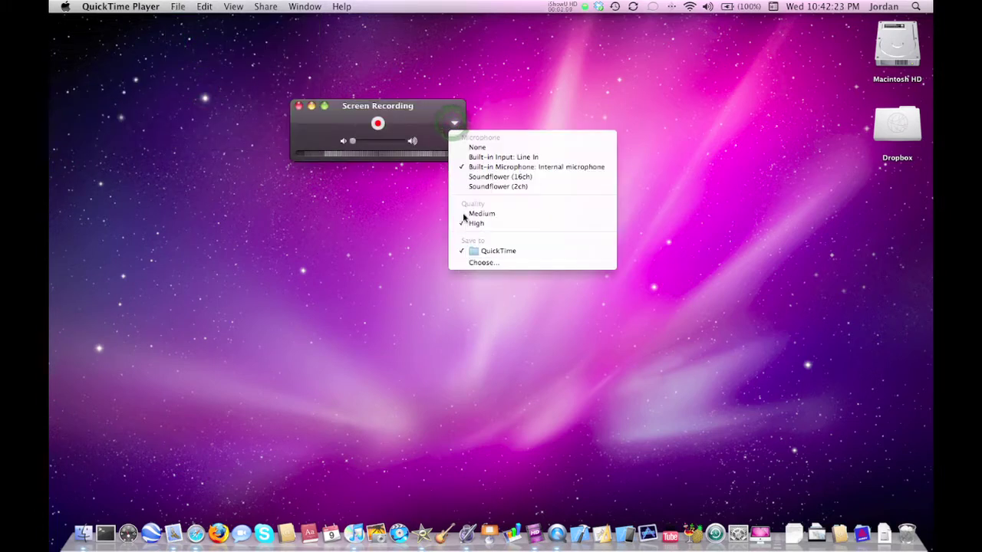
pyautogui.click(395, 102)
pyautogui.moveTo(394, 103); pyautogui.dragTo(450, 157)
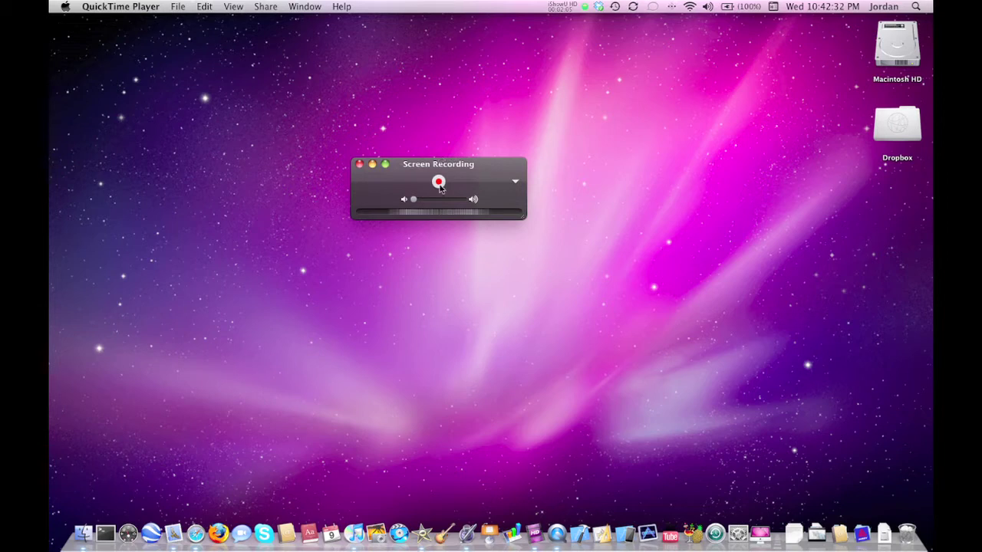
# Step: Start recording the screen and confirm the start
pyautogui.click(439, 184)
pyautogui.click(440, 184)
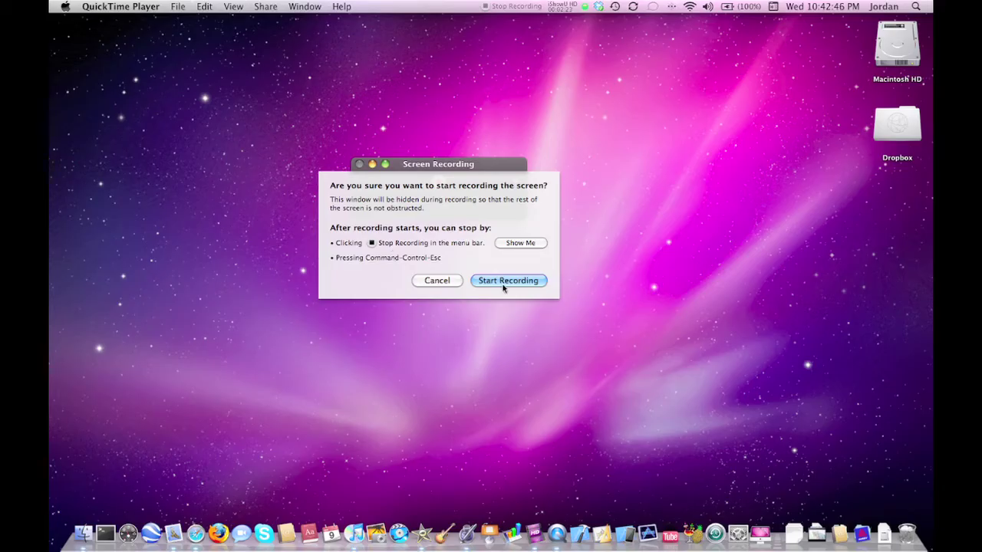
pyautogui.click(506, 281)
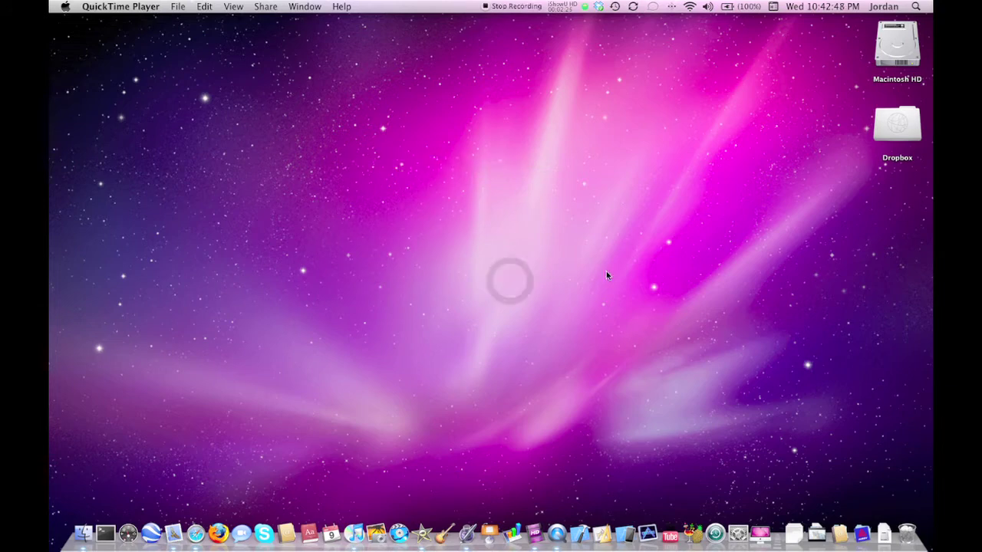
# Step: Open Macintosh HD in Finder while the screen is being recorded, move its window across the desktop and close it
pyautogui.click(886, 56)
pyautogui.doubleClick(886, 55)
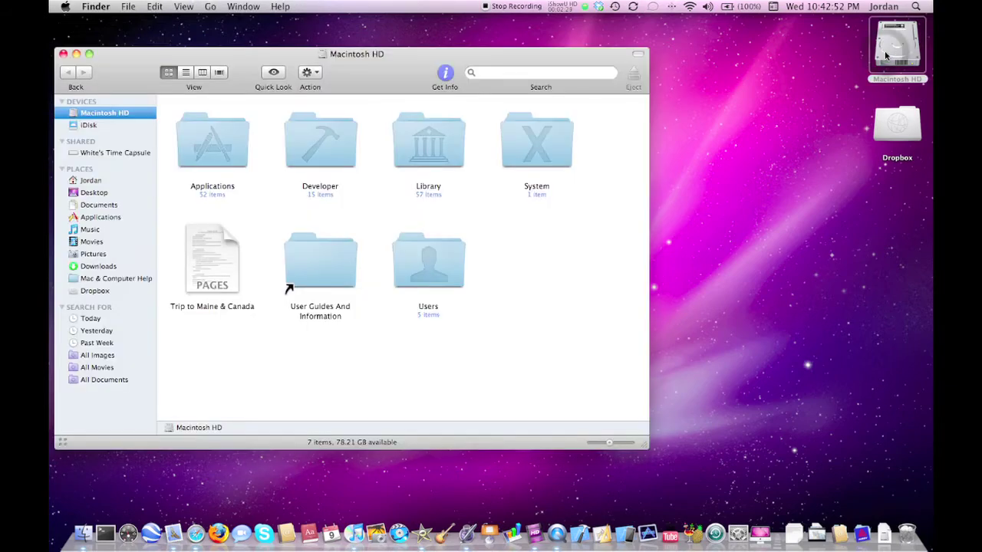
pyautogui.moveTo(406, 75); pyautogui.dragTo(551, 77)
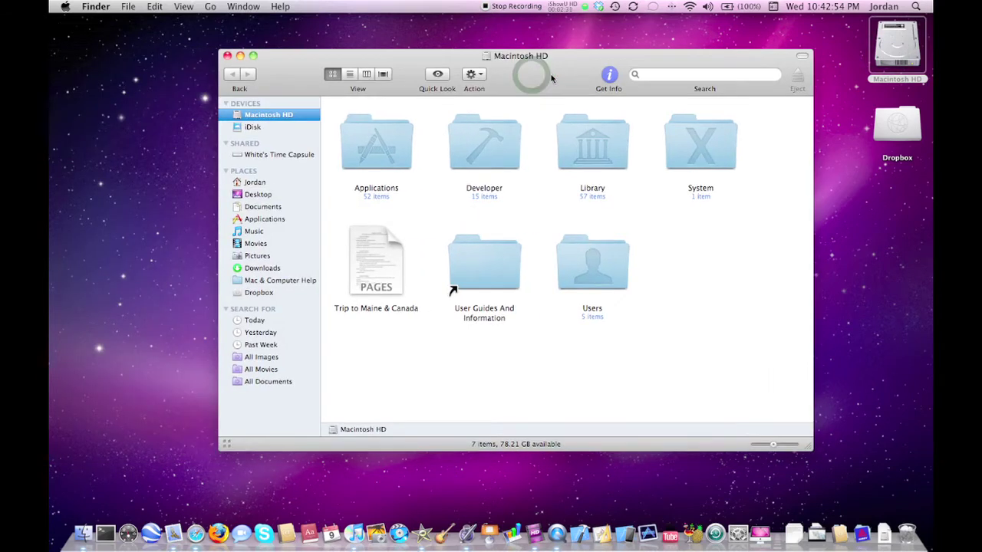
pyautogui.click(226, 55)
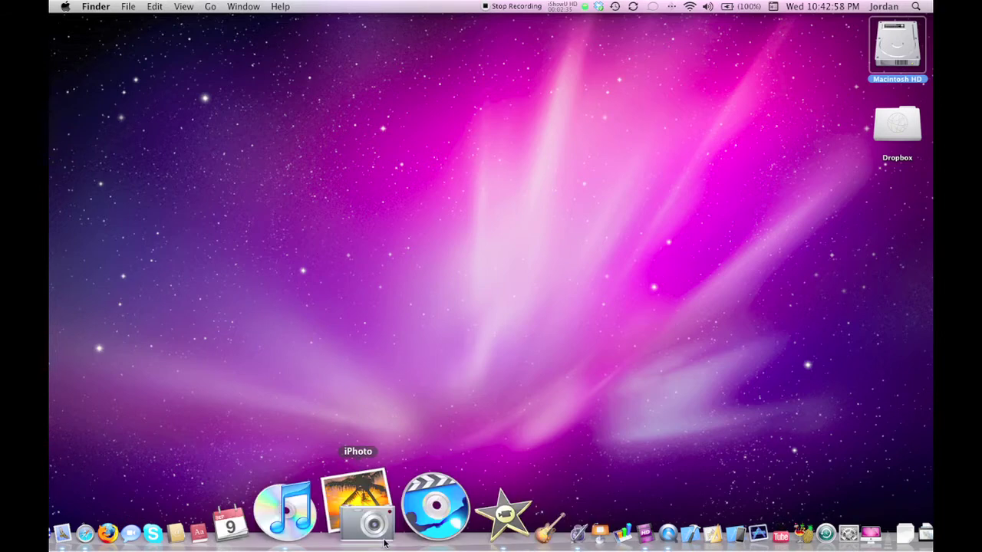
# Step: Stop the screen recording, then shrink the resulting movie's window and reposition it on the desktop
pyautogui.click(512, 6)
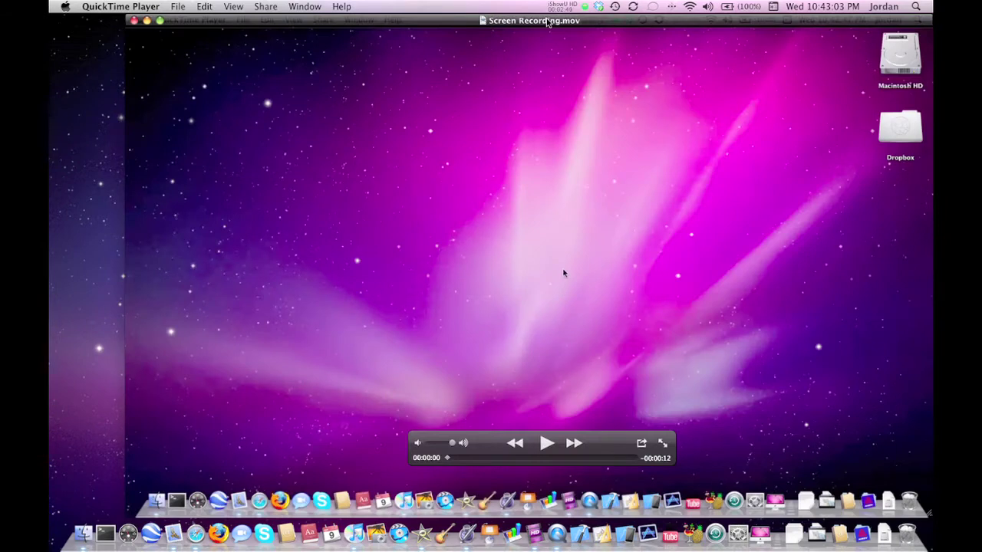
pyautogui.moveTo(549, 21); pyautogui.dragTo(509, 21)
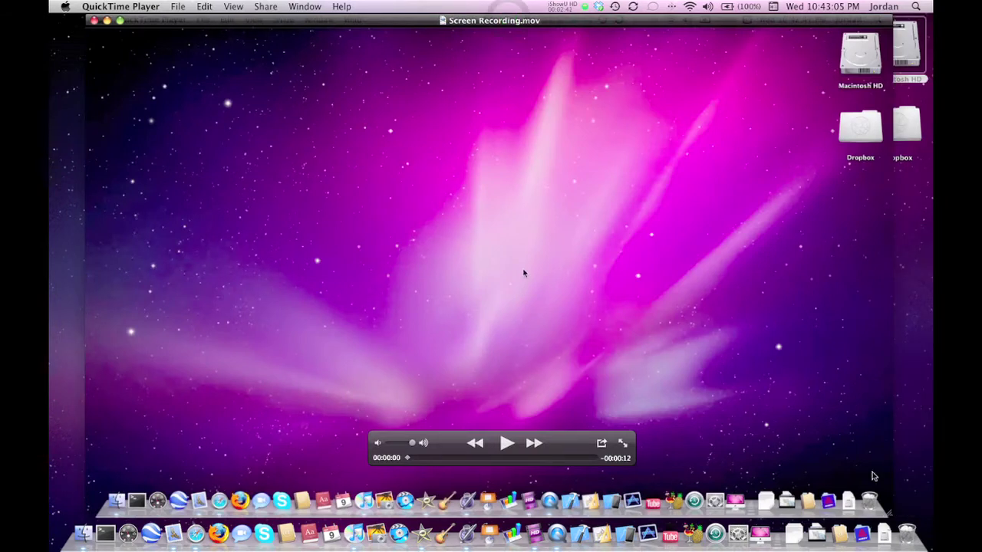
pyautogui.moveTo(890, 516); pyautogui.dragTo(760, 435)
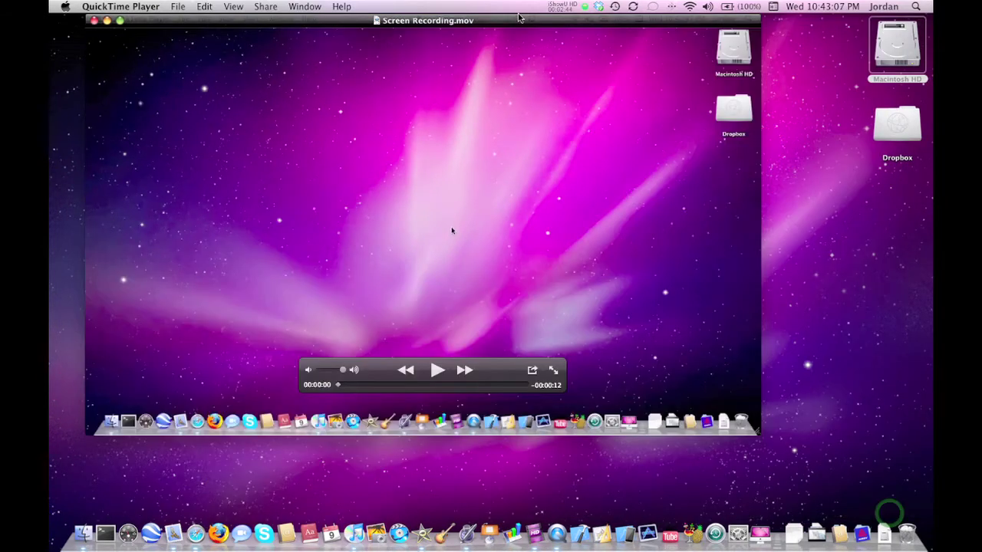
pyautogui.moveTo(518, 17); pyautogui.dragTo(519, 31)
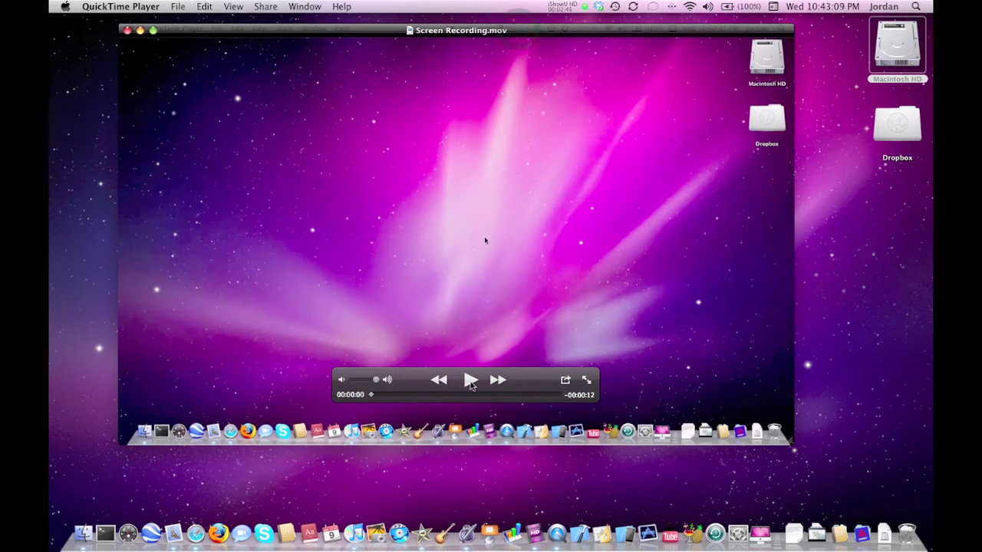
# Step: Play the screen recording, pause it partway through, and scrub back to about 3 seconds
pyautogui.click(470, 381)
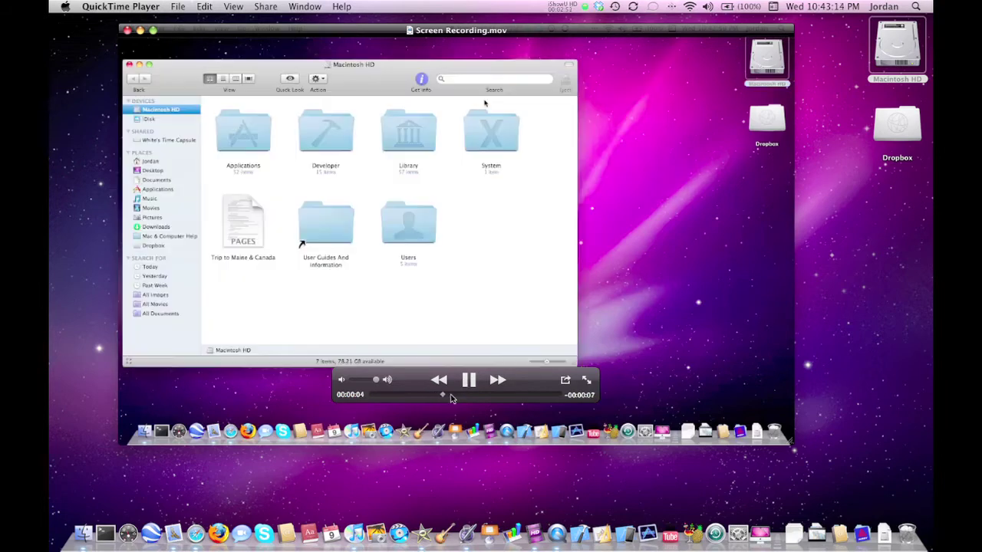
pyautogui.click(469, 381)
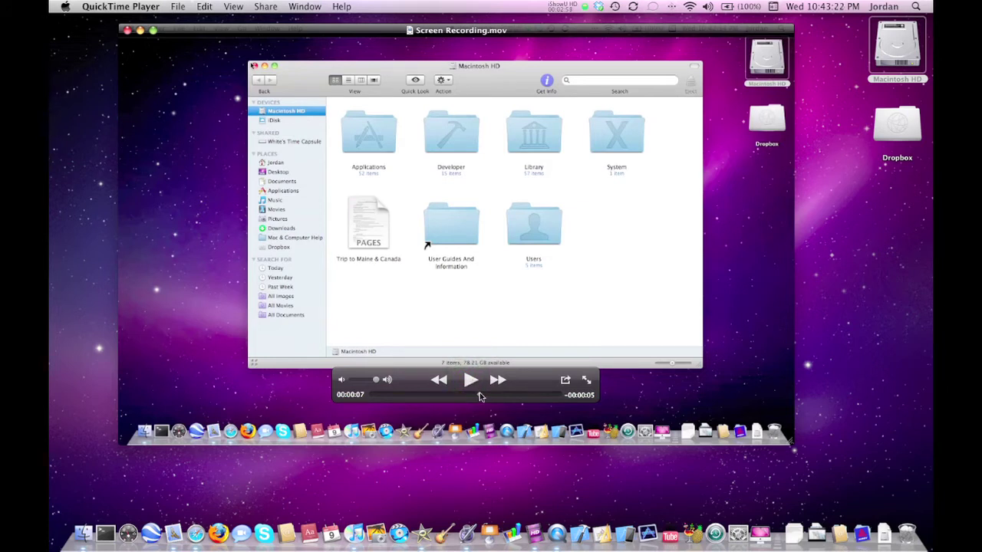
pyautogui.moveTo(480, 393); pyautogui.dragTo(427, 395)
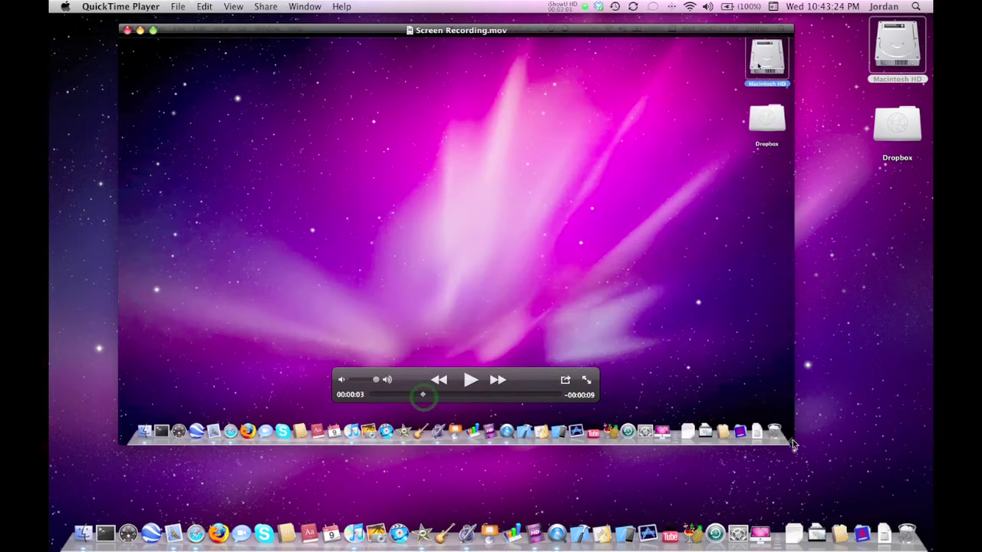
# Step: Shrink the recording's window slightly and center it on the desktop, and play the rest of the movie
pyautogui.moveTo(793, 445); pyautogui.dragTo(767, 424)
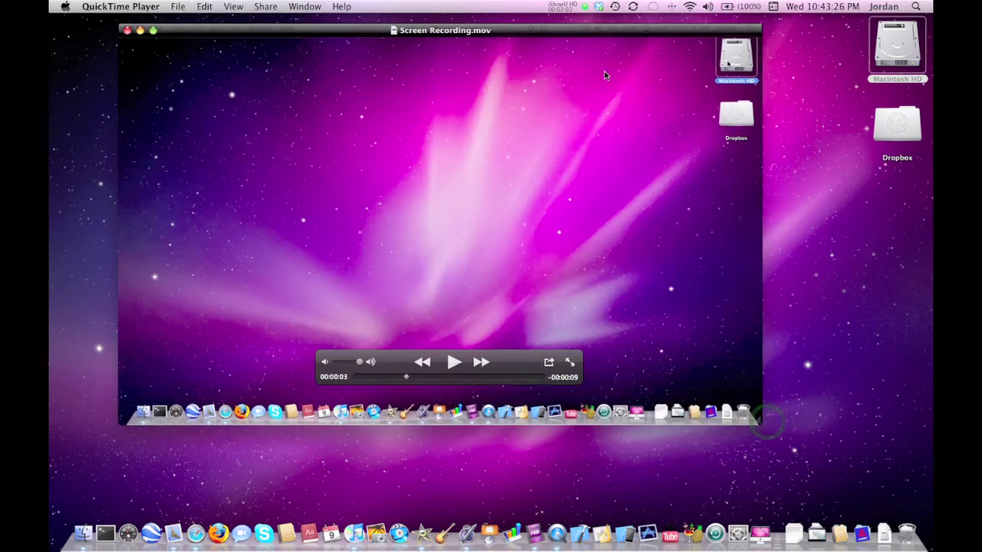
pyautogui.moveTo(575, 35); pyautogui.dragTo(616, 61)
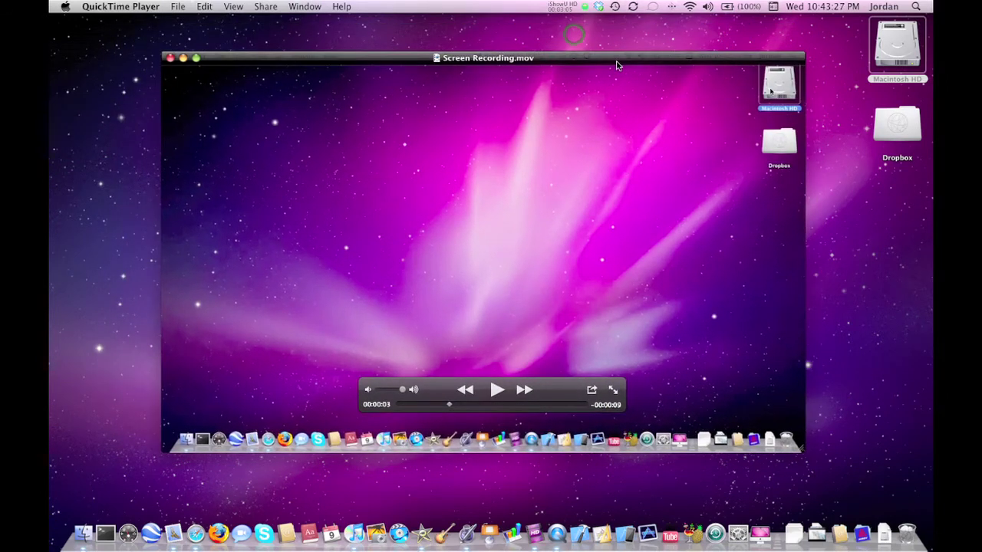
pyautogui.click(497, 391)
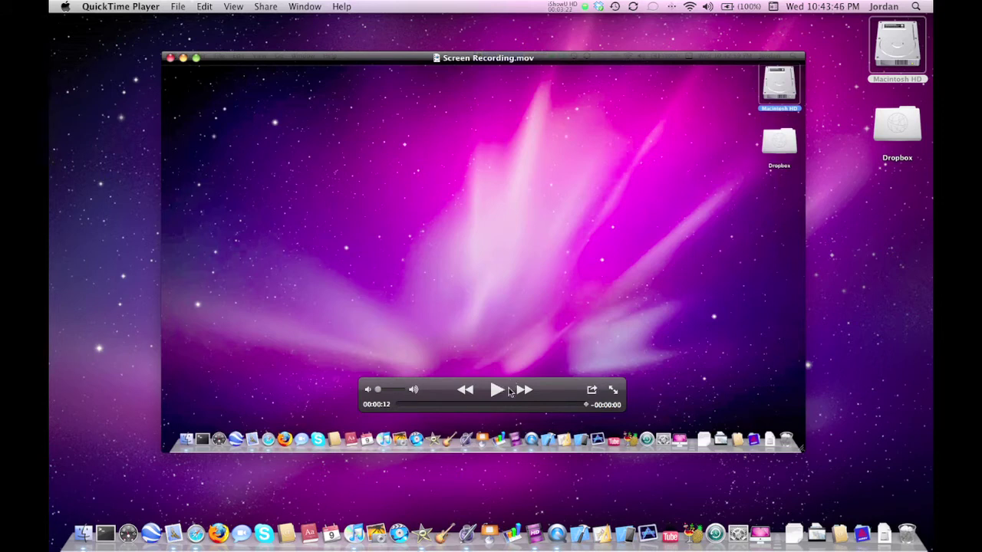
# Step: Trim a short stretch off both the beginning and the end of the screen recording
pyautogui.click(592, 392)
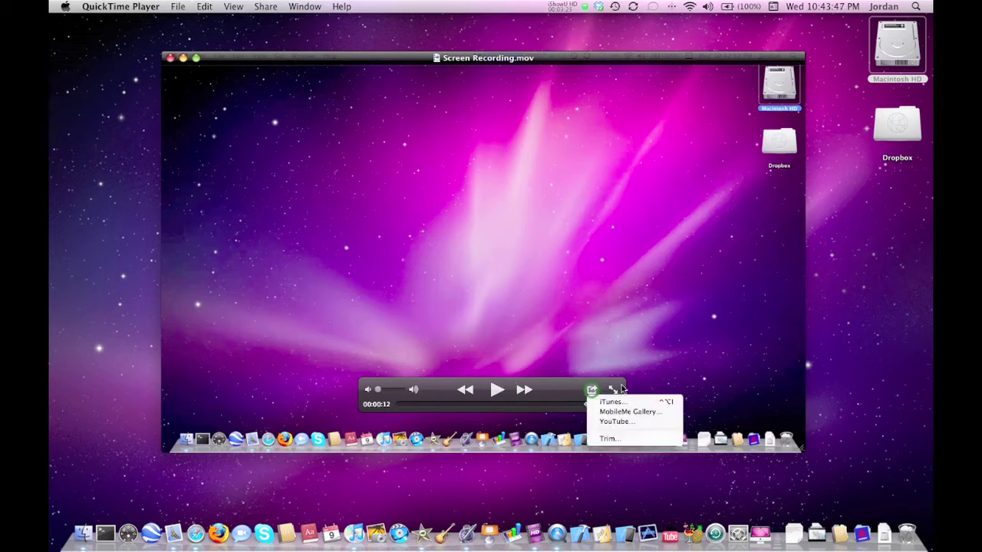
pyautogui.click(635, 438)
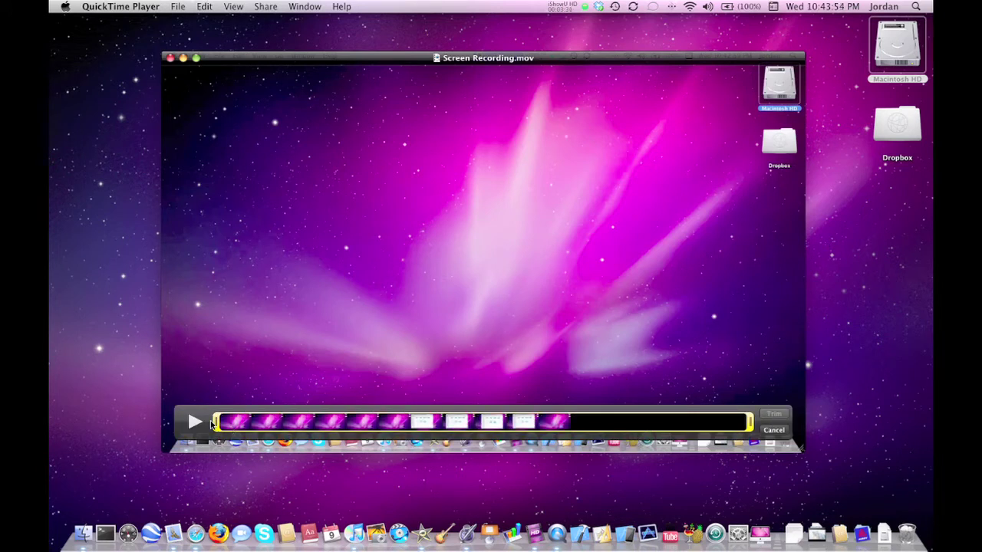
pyautogui.moveTo(212, 424); pyautogui.dragTo(338, 424)
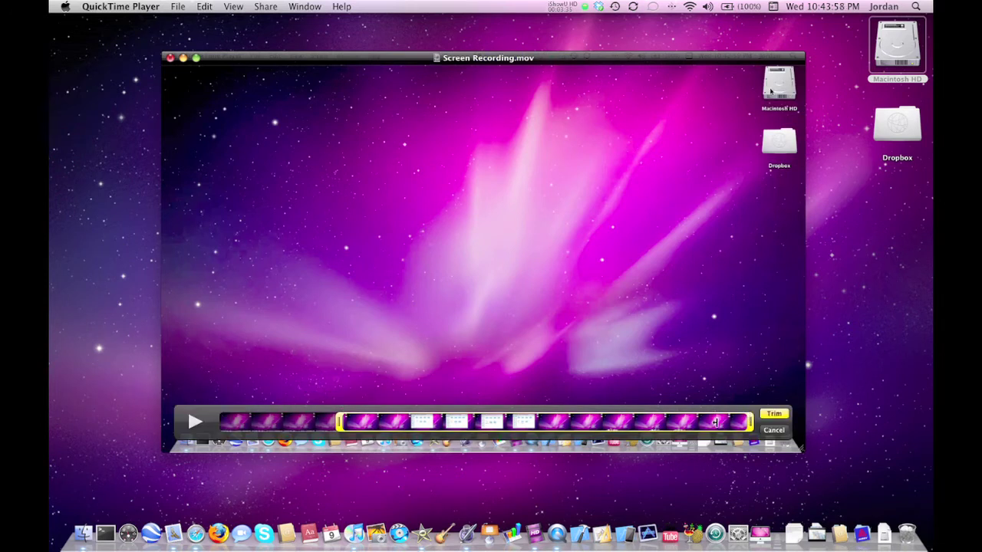
pyautogui.moveTo(750, 422); pyautogui.dragTo(710, 424)
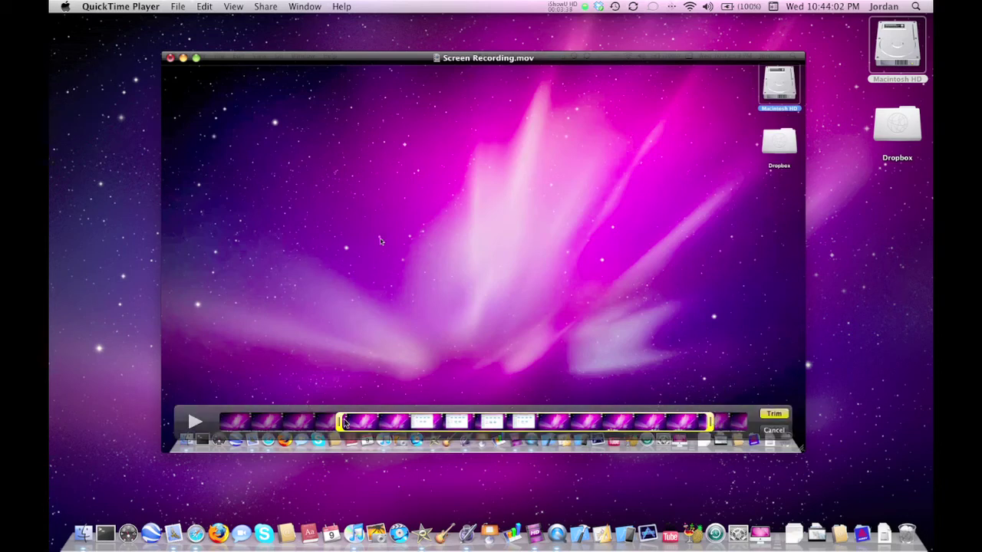
pyautogui.moveTo(340, 423); pyautogui.dragTo(244, 424)
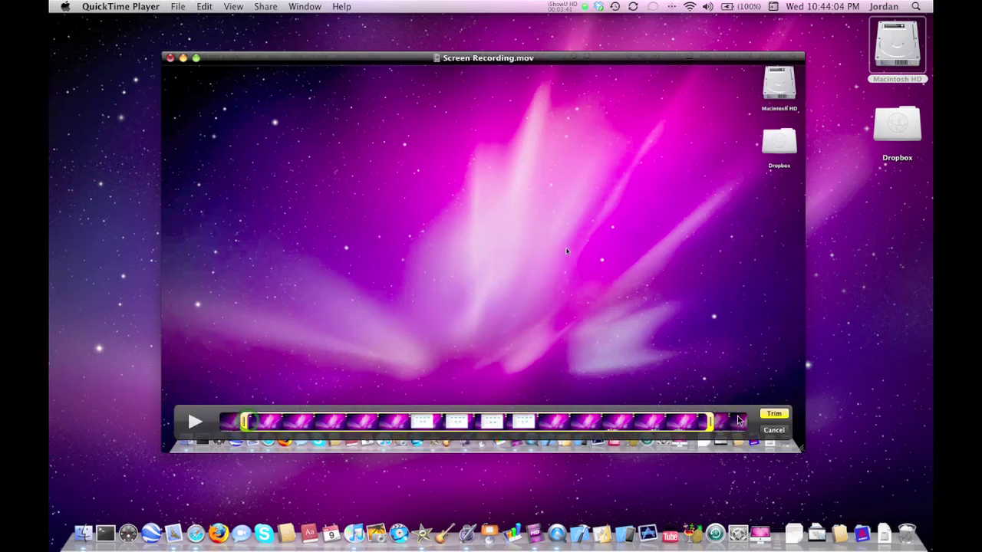
pyautogui.click(773, 414)
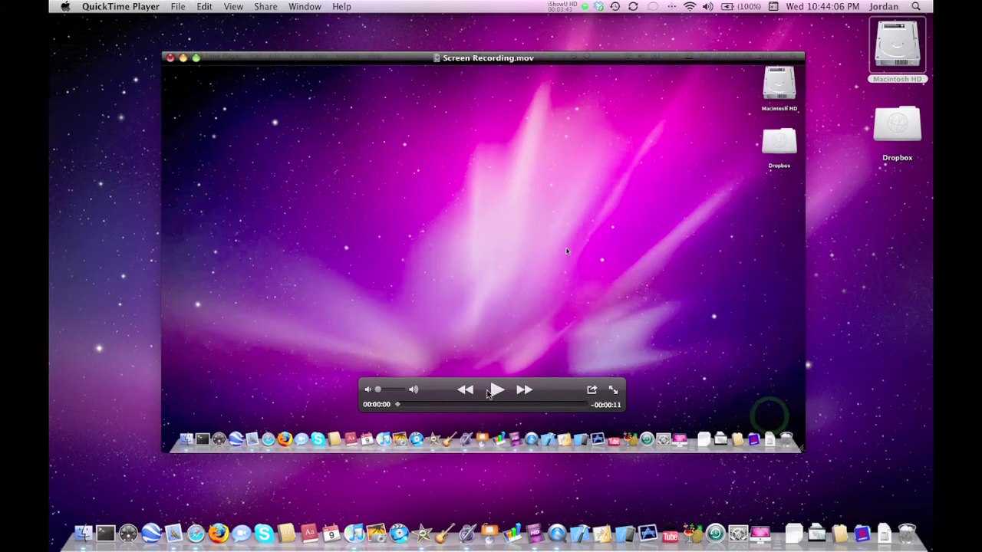
# Step: Play the trimmed movie, raise its volume to about the middle of the range, and pause at 5 seconds
pyautogui.click(492, 391)
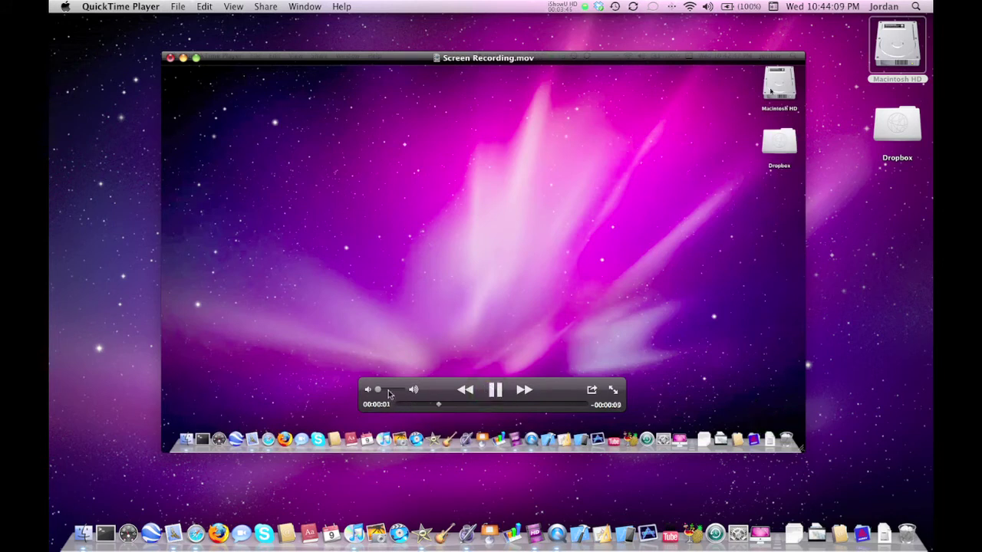
pyautogui.moveTo(389, 394); pyautogui.dragTo(393, 393)
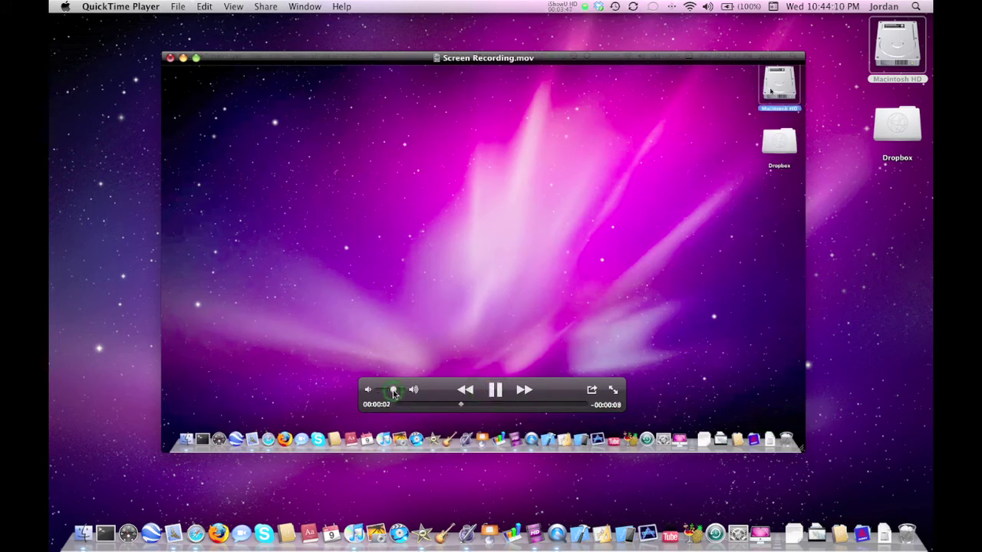
pyautogui.click(495, 391)
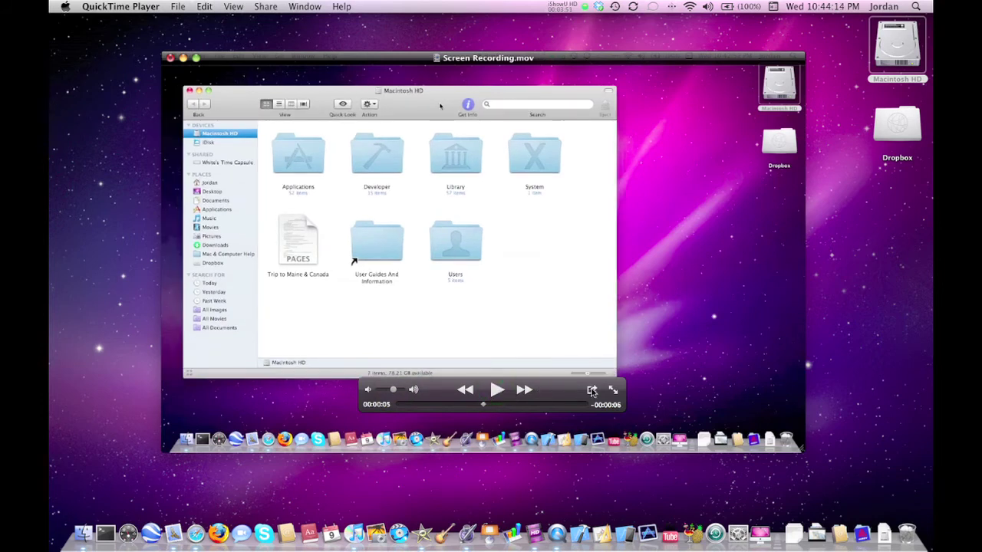
# Step: Bring up the YouTube publishing form for the movie and dismiss it without signing in
pyautogui.click(592, 391)
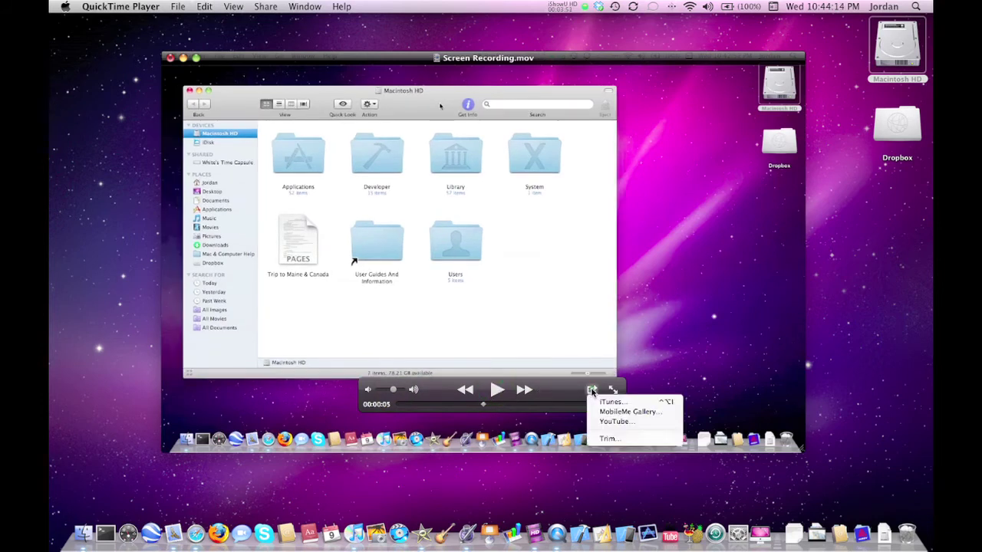
pyautogui.click(611, 422)
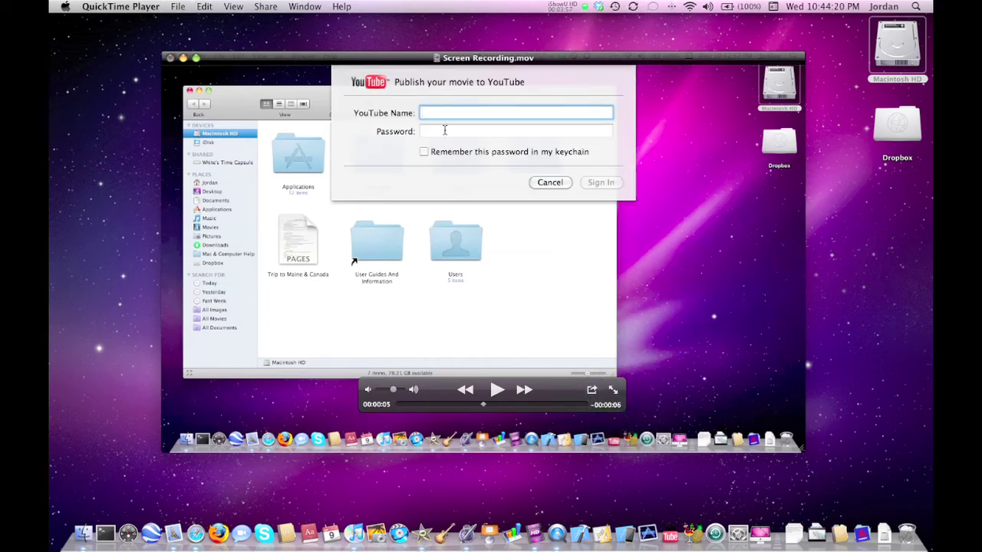
pyautogui.click(549, 183)
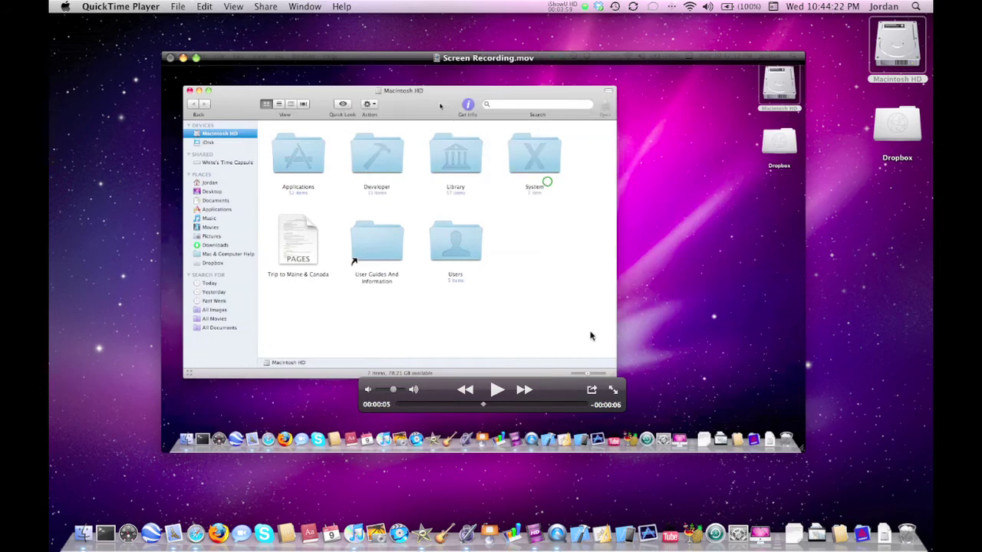
# Step: Start sharing the movie to iTunes in the iPhone & iPod size, and cancel the export while it is running
pyautogui.click(592, 389)
pyautogui.click(611, 403)
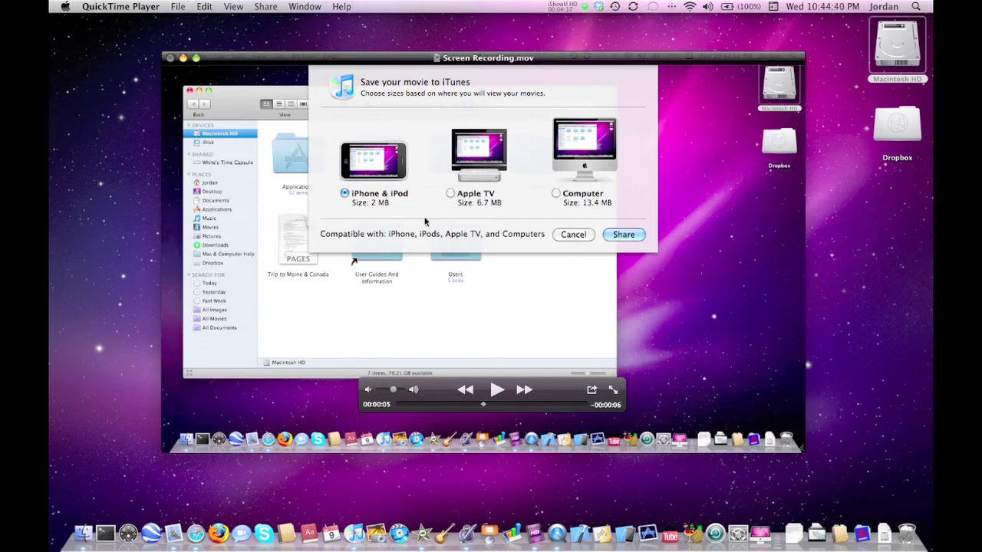
pyautogui.click(623, 234)
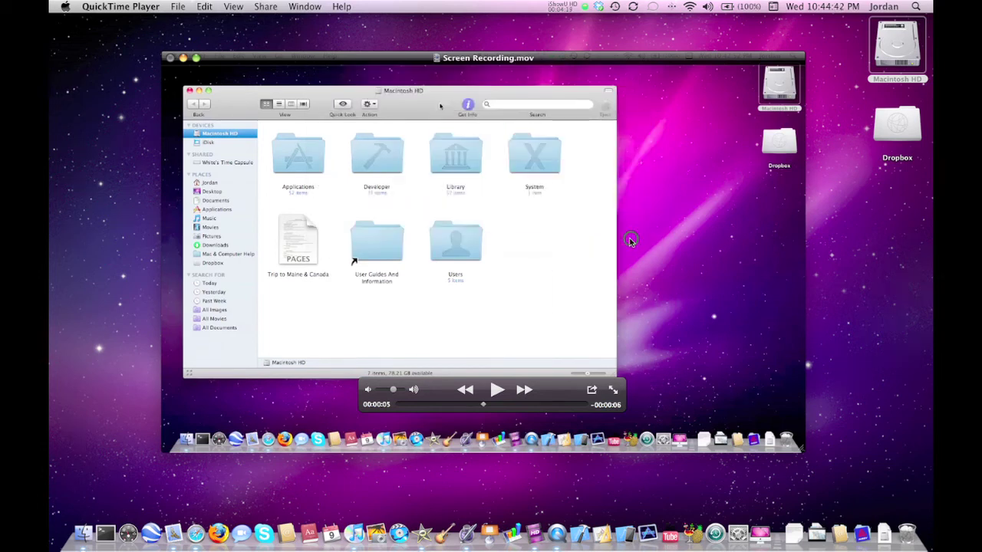
pyautogui.moveTo(404, 194); pyautogui.dragTo(441, 193)
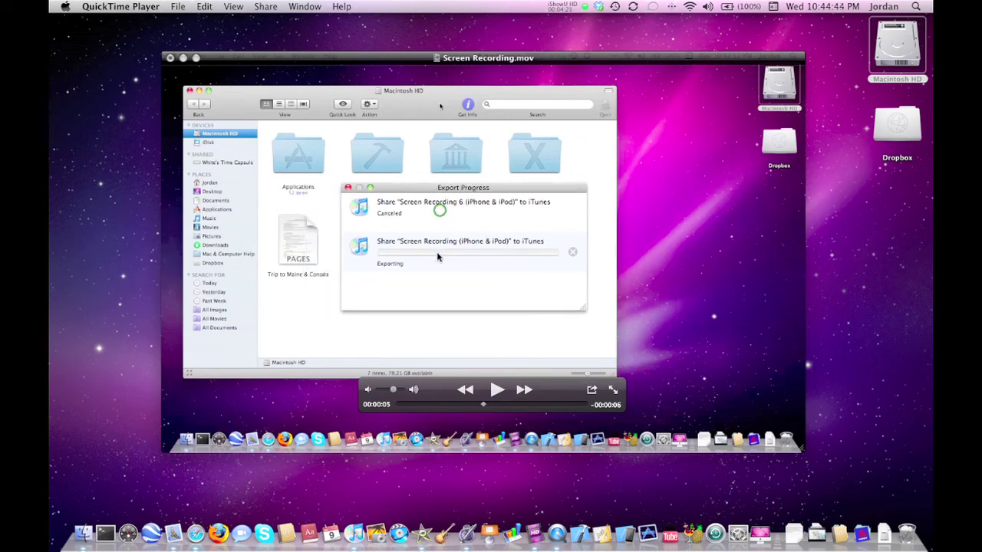
pyautogui.click(570, 252)
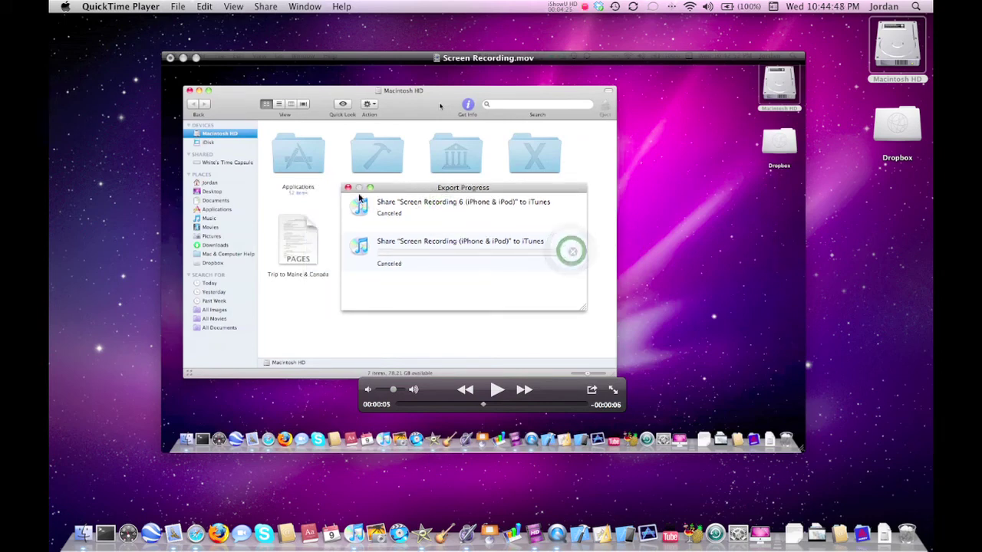